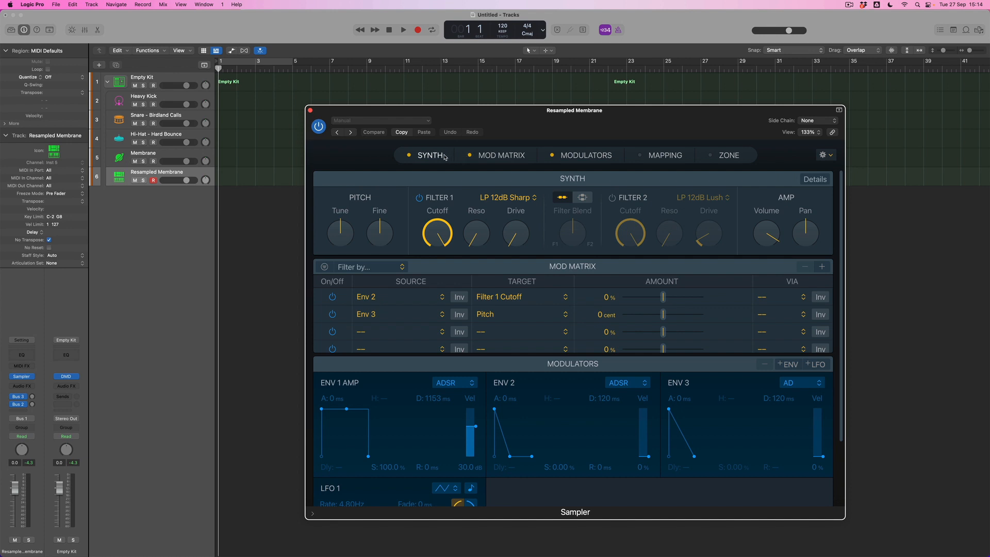
Toggle the Mod Matrix and Modulators sections off and back on, and display the Zone section as well.
left_click(469, 155)
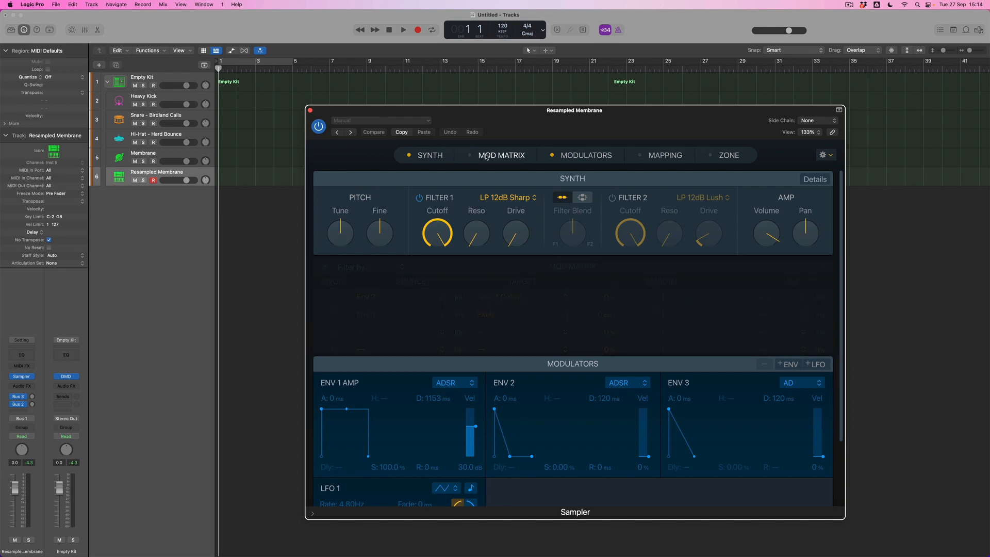
left_click(550, 155)
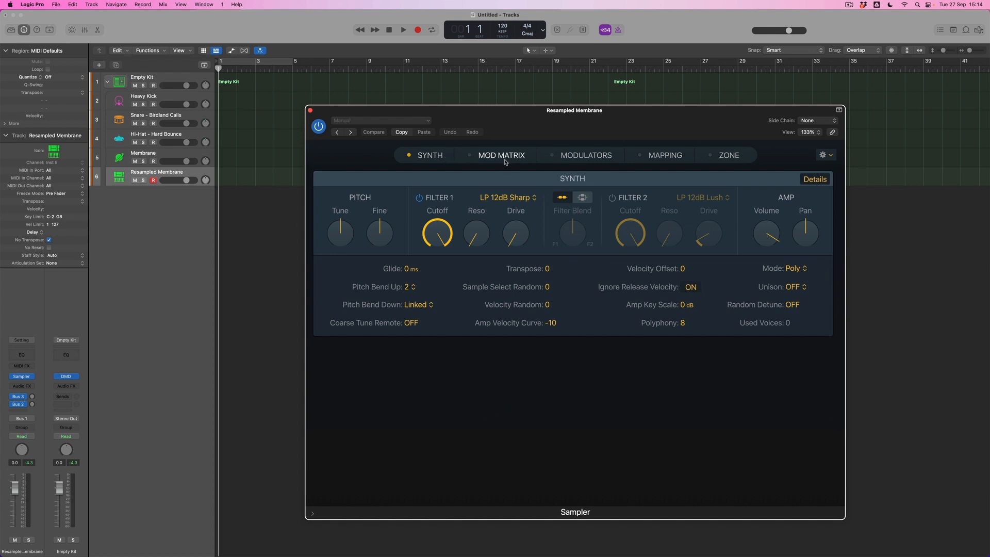
left_click(469, 155)
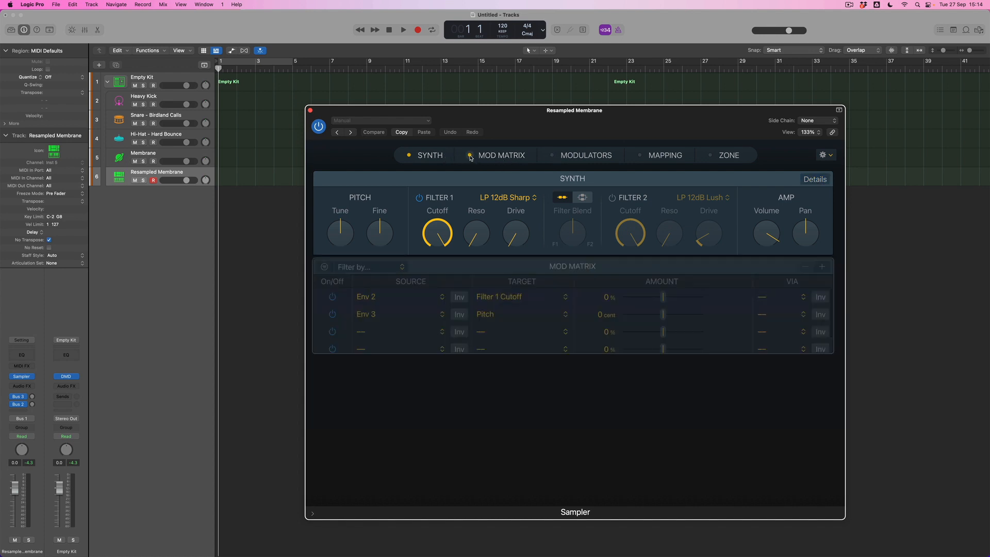
left_click(551, 155)
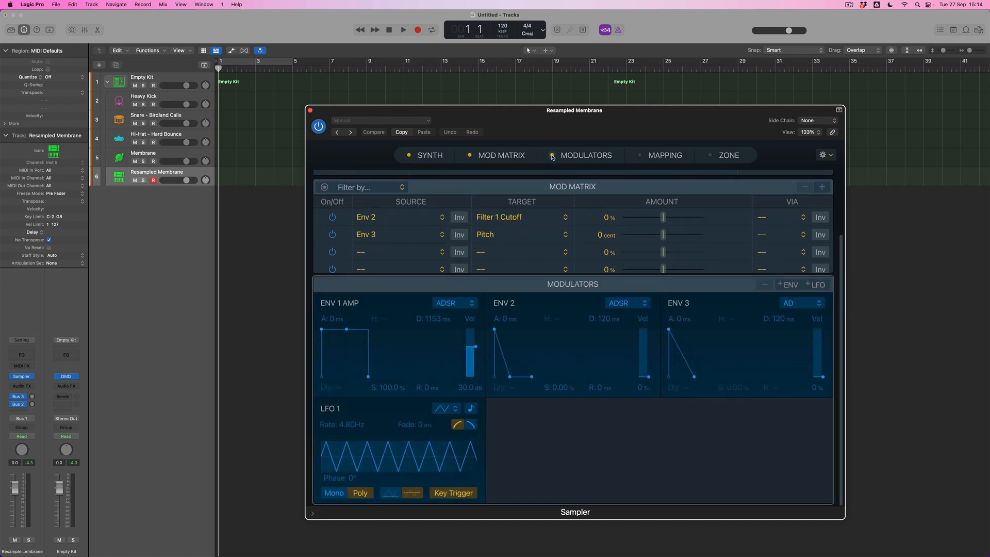
left_click(710, 155)
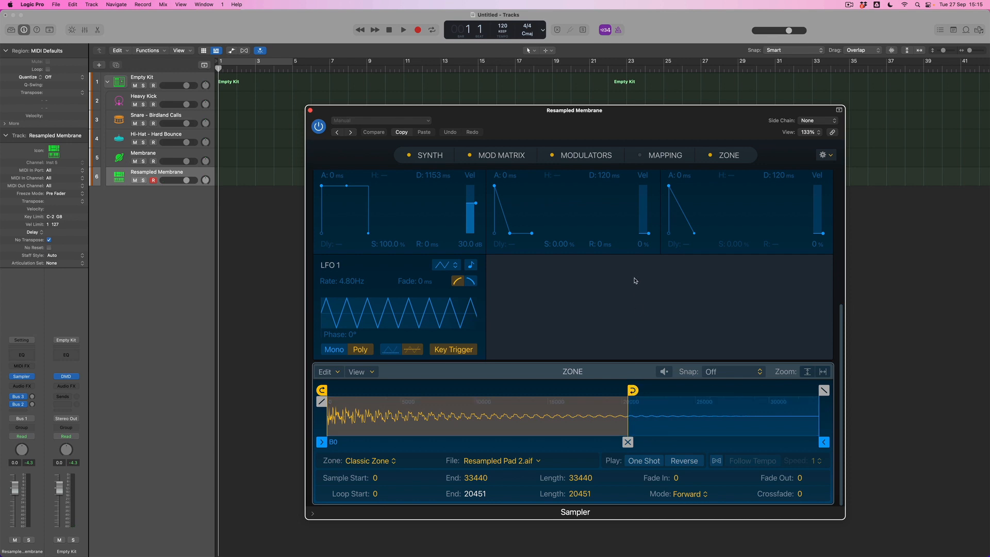
Route LFO 1 to Loop End in the first Mod Matrix row and give it a positive modulation amount.
scroll(630, 310, "up", 5)
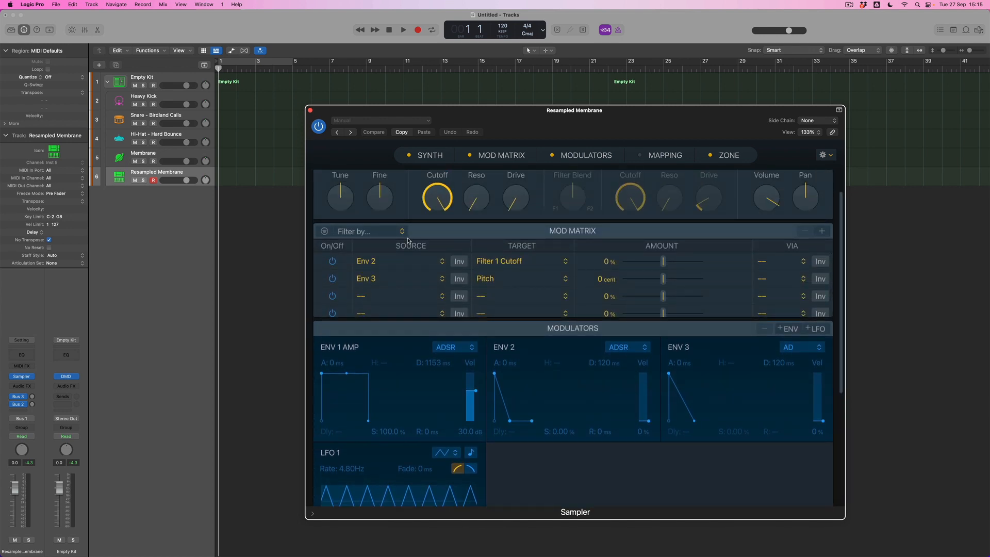
left_click(522, 262)
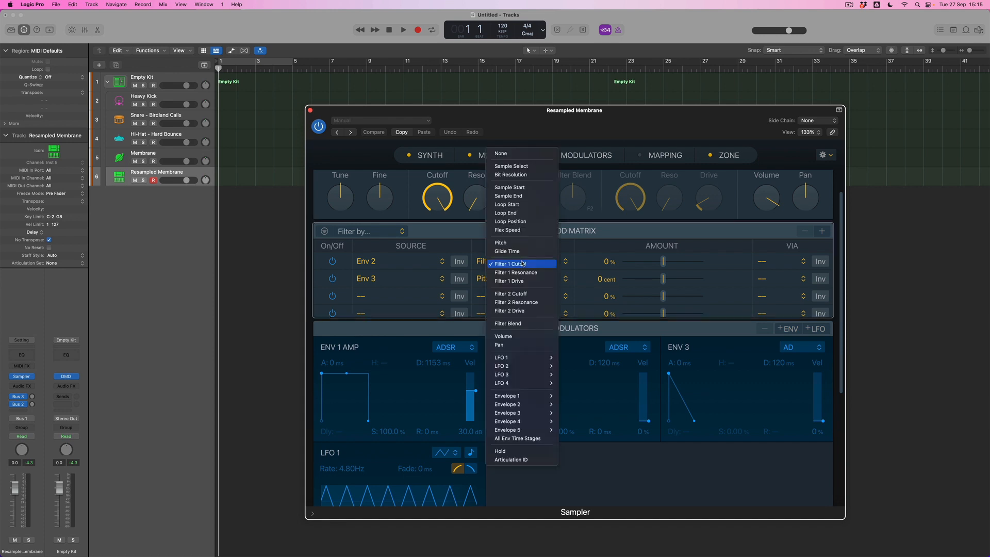
left_click(521, 214)
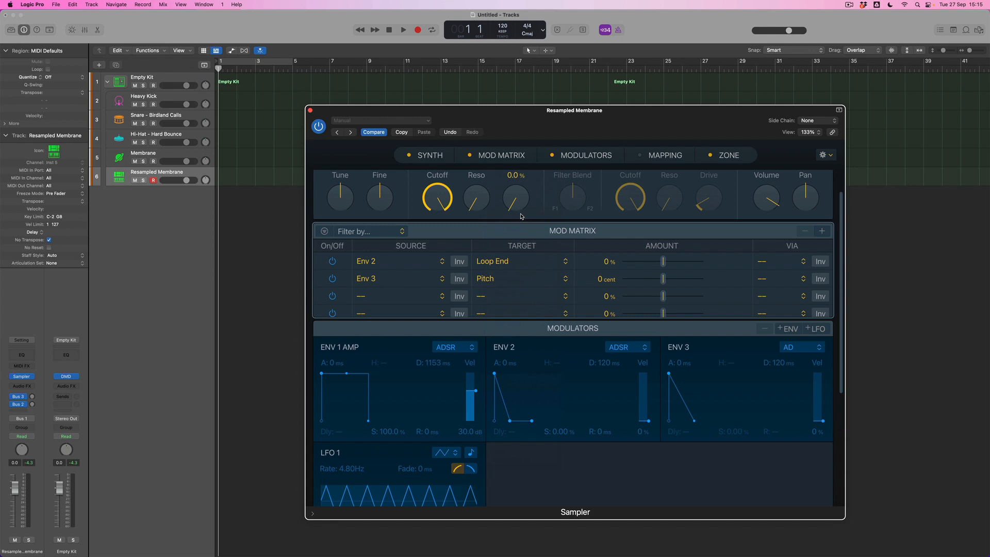
left_click(372, 263)
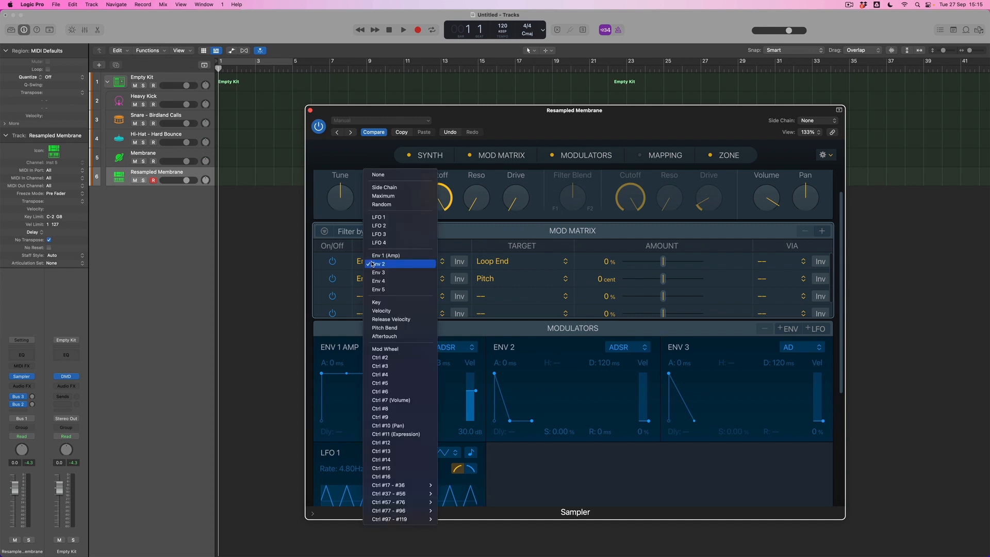
left_click(390, 218)
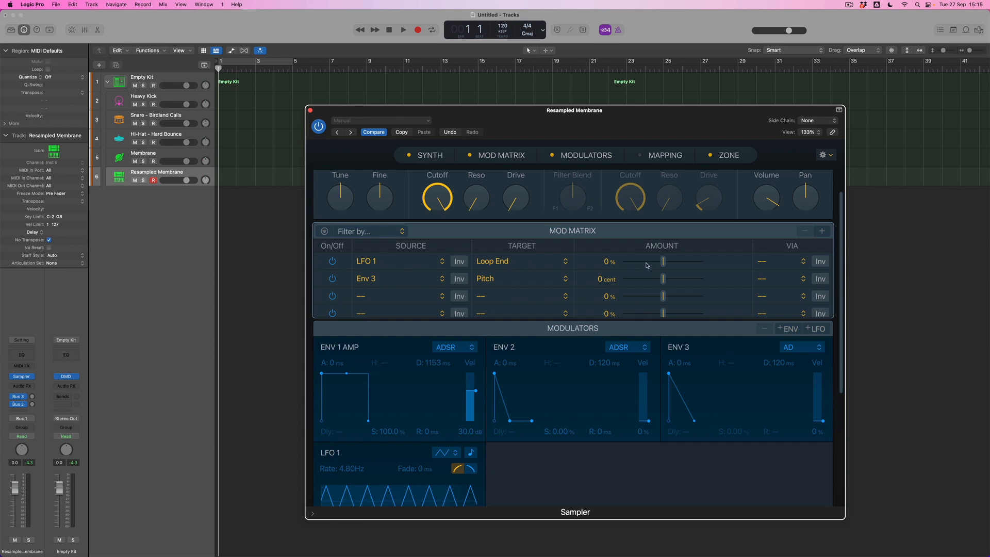
left_click_drag(664, 265, 695, 267)
scroll(559, 358, "down", 5)
scroll(560, 357, "up", 2)
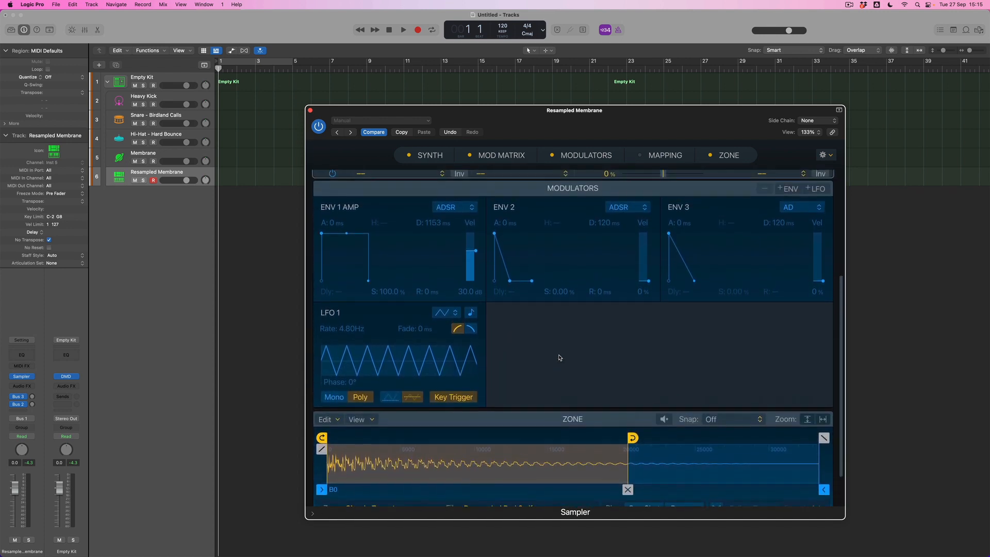
Sync LFO 1 to the tempo and set its rate to 3/4.
scroll(560, 358, "down", 2)
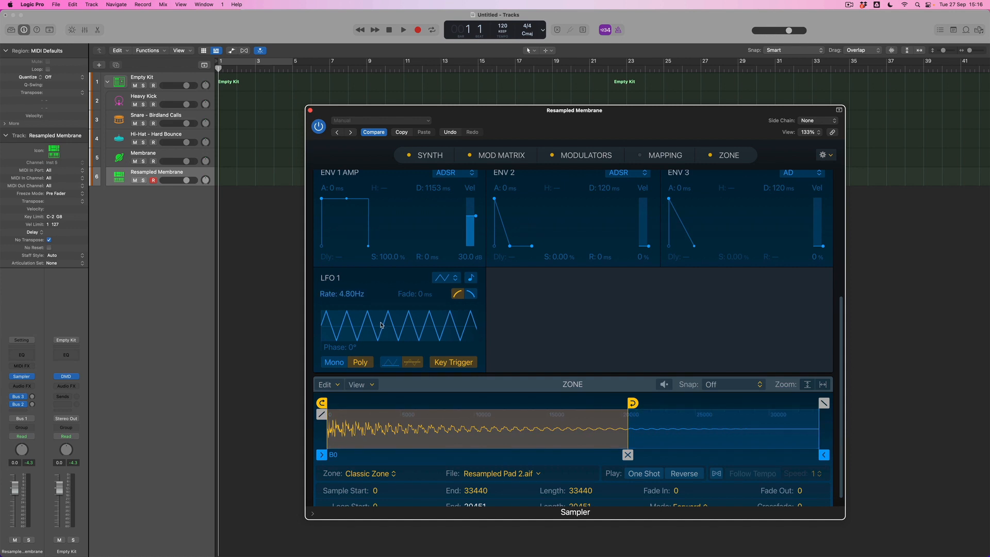
left_click(471, 278)
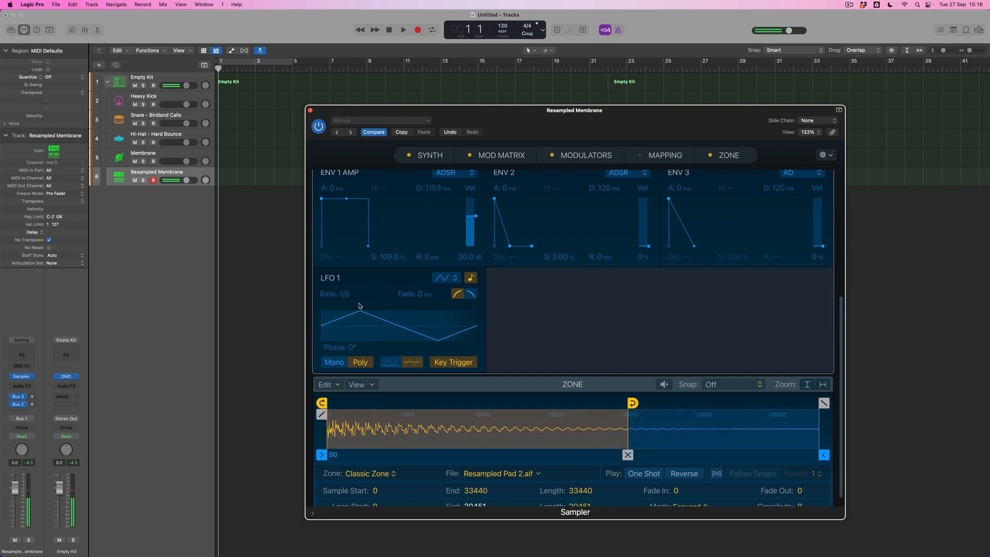
left_click_drag(340, 294, 340, 255)
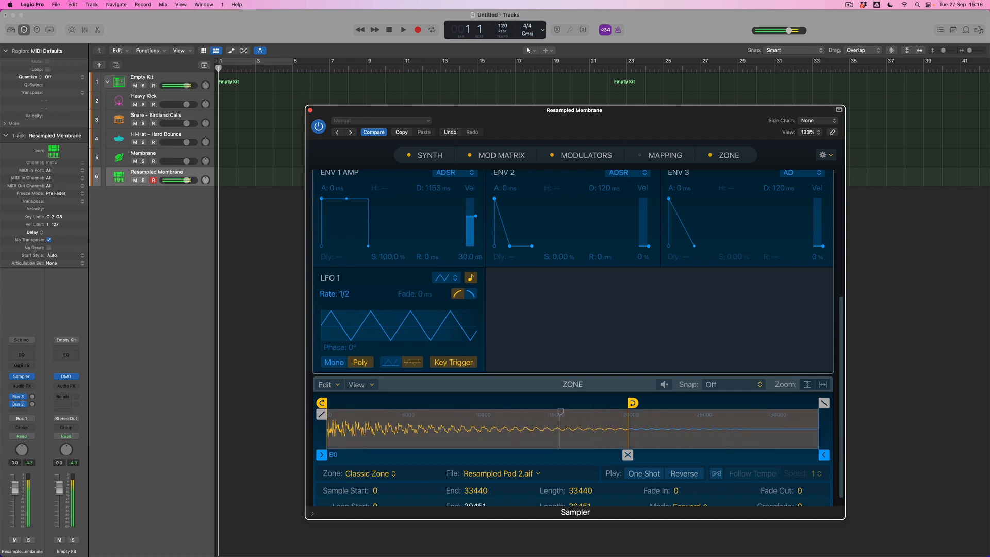
left_click_drag(340, 294, 340, 297)
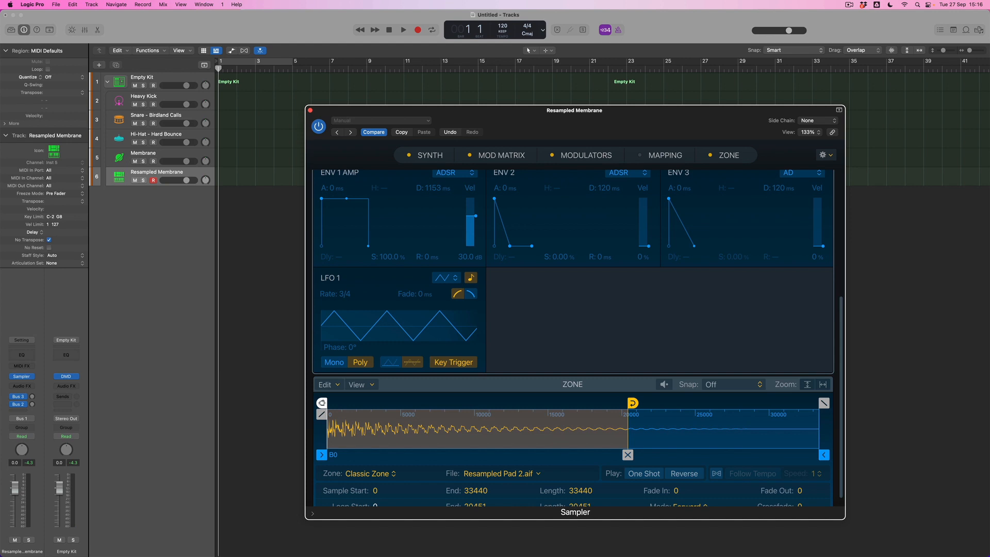
Set the zone's loop to run from about 1648 to 22137 with a crossfade of 253, trimming the sample end to 22137 to match.
left_click_drag(321, 402, 366, 405)
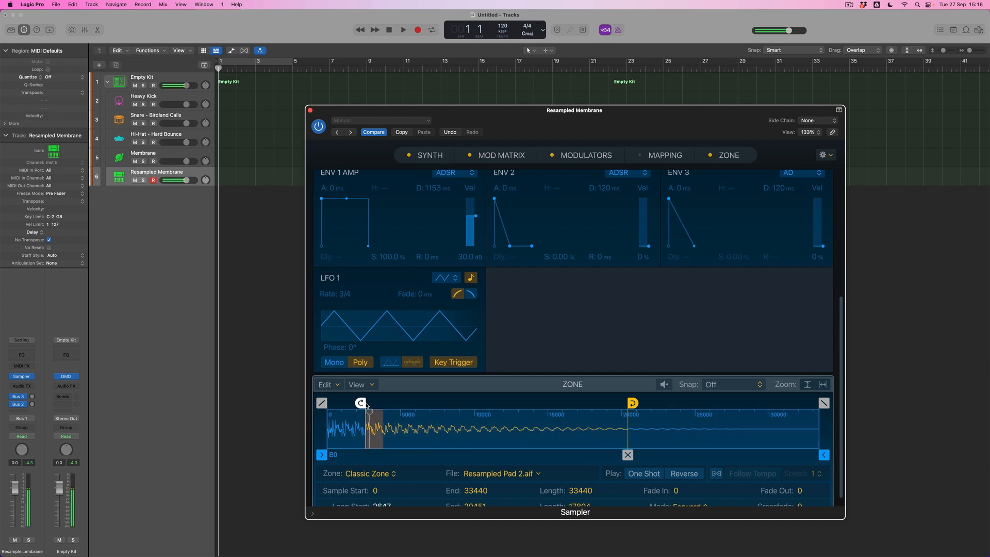
left_click_drag(361, 403, 347, 403)
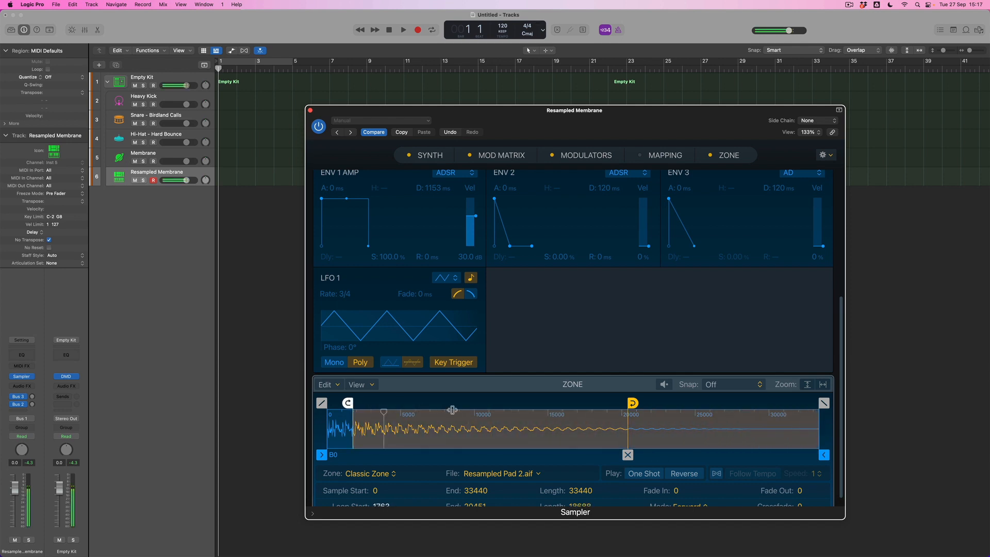
left_click_drag(824, 455, 628, 455)
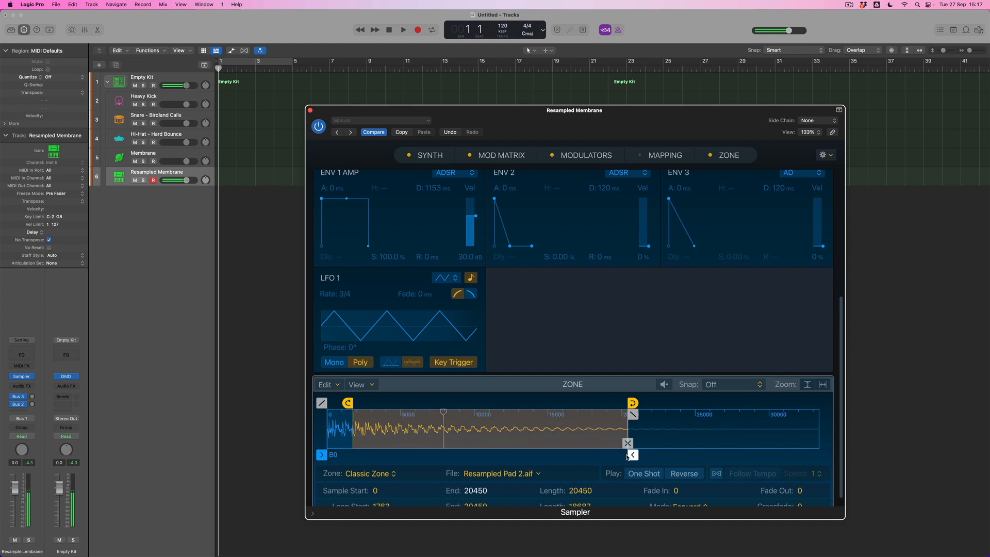
left_click_drag(628, 456, 658, 455)
left_click_drag(634, 403, 658, 403)
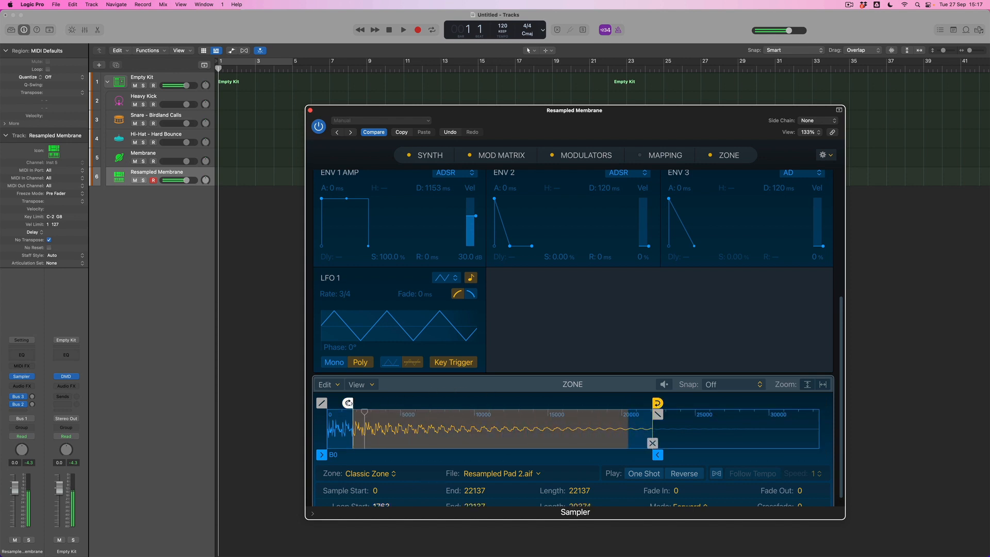
left_click_drag(348, 403, 345, 403)
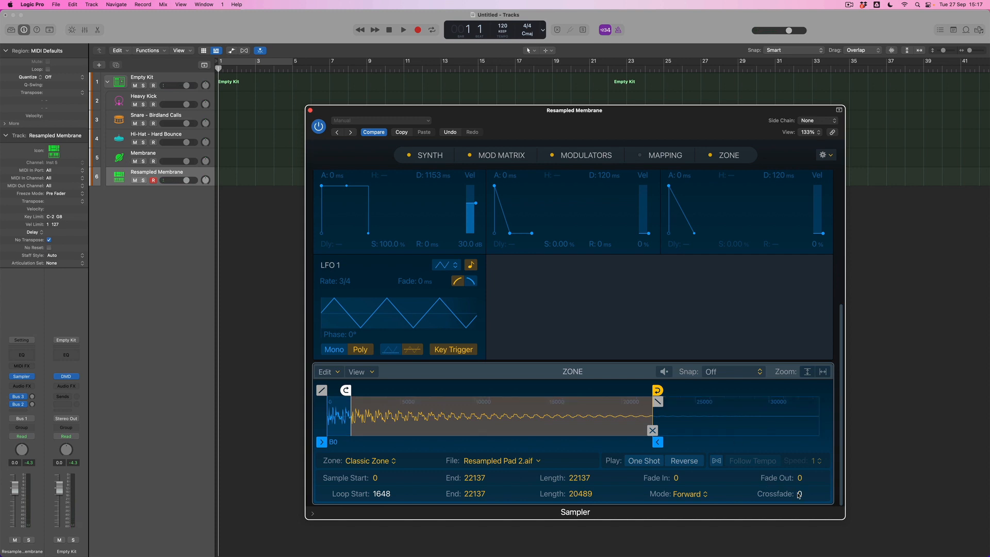
left_click_drag(801, 494, 801, 441)
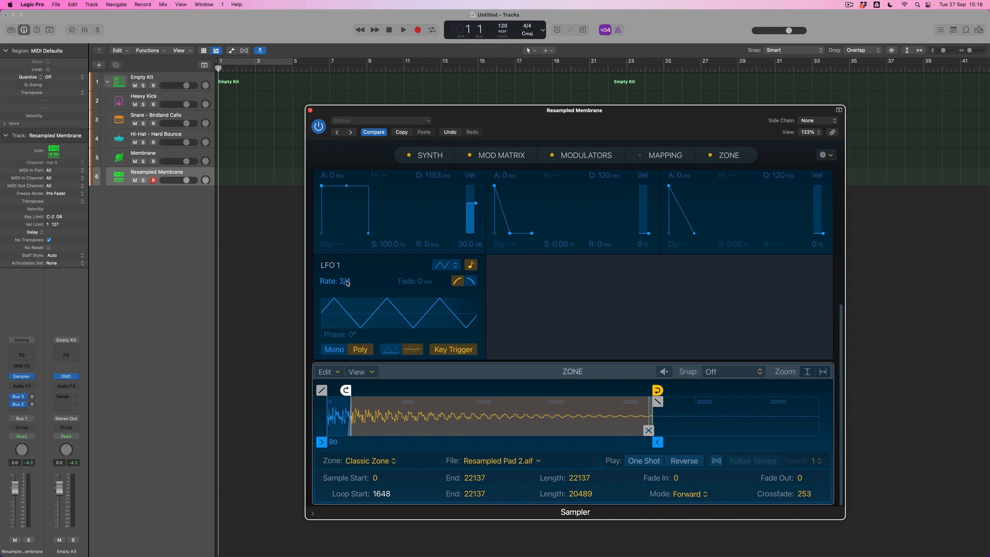
Record a four-bar part on the Resampled Membrane track from bar 1 and quantize the region to 1/4 Note.
key("r")
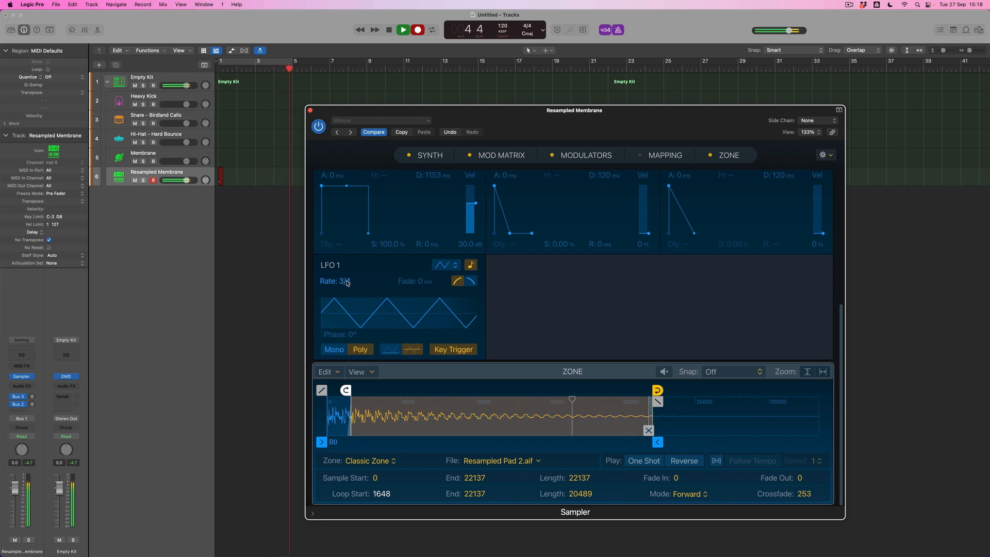
key("space")
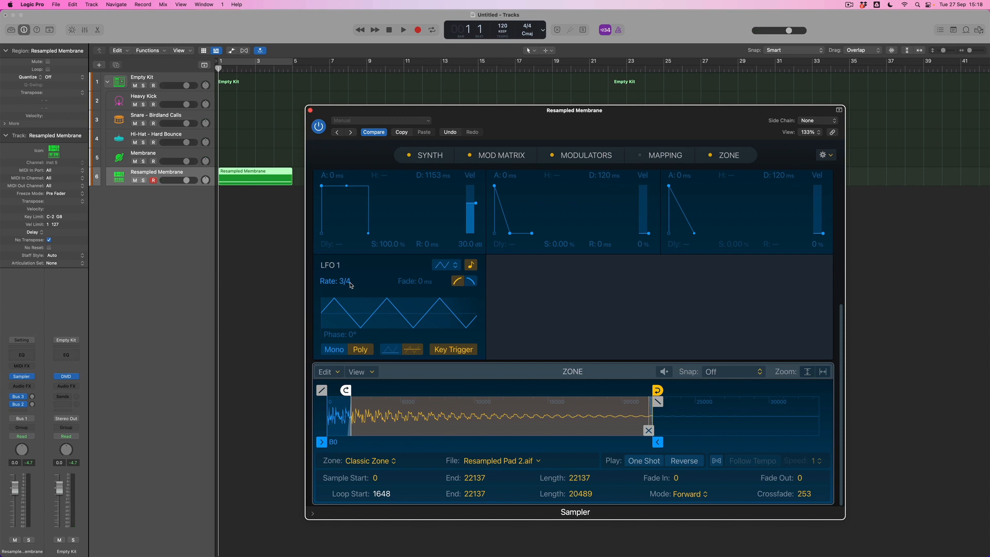
left_click(63, 79)
left_click(64, 106)
Record a one-bar kick pattern on the Heavy Kick track and quantize the region to 1/4 Note.
left_click(157, 98)
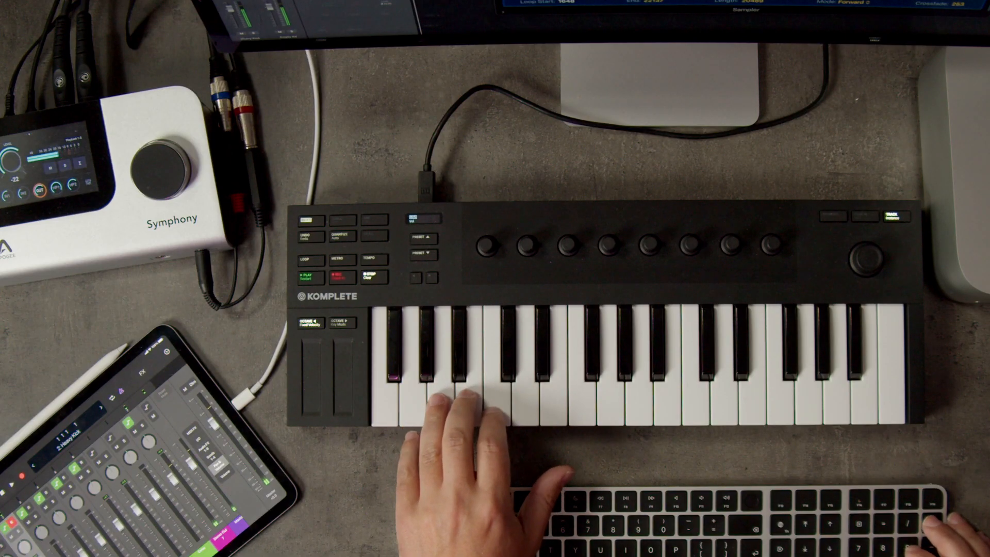
key("KP_Multiply")
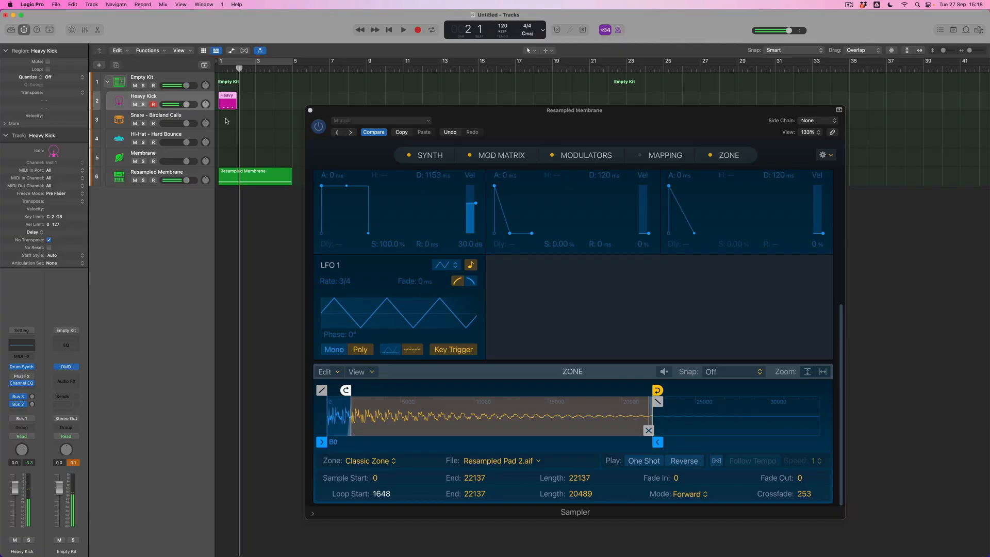
left_click(67, 81)
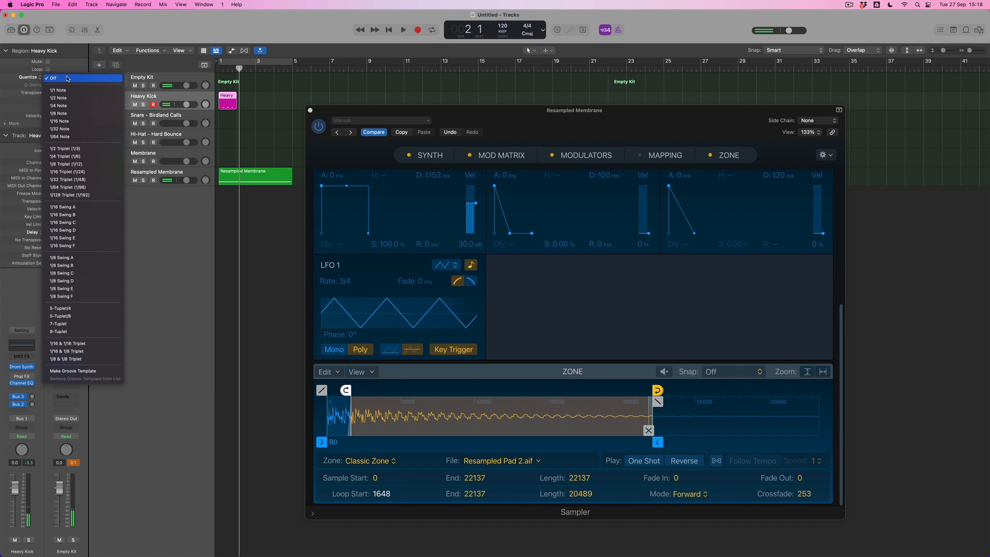
left_click(62, 106)
Set the Heavy Kick region's dynamics to Fixed and its velocity offset to +30.
left_click(5, 124)
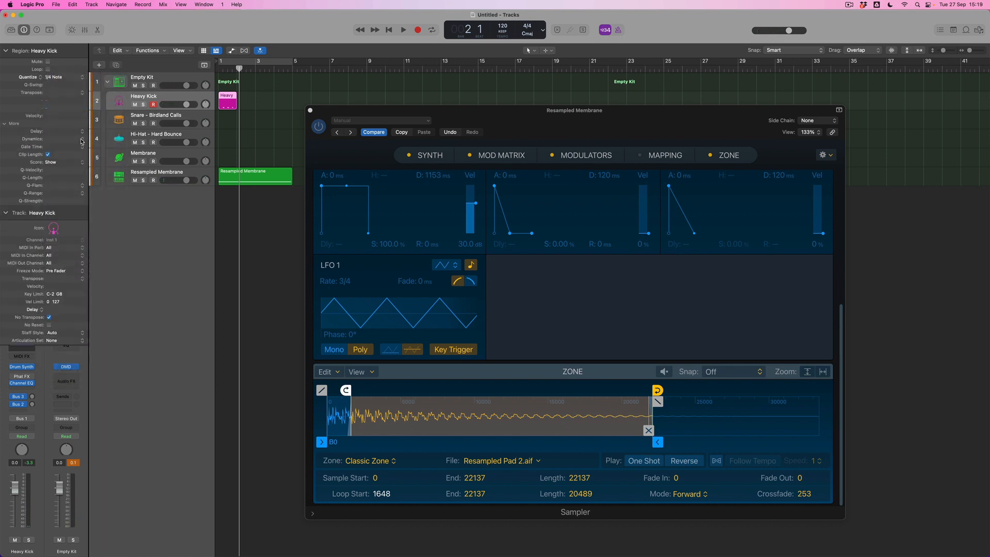
left_click(82, 139)
left_click(62, 95)
Repeat the one-bar Heavy Kick region three times so the pattern fills bars 1 to 5.
left_click(230, 107)
key("super+r")
key("super+r")
key("super+r")
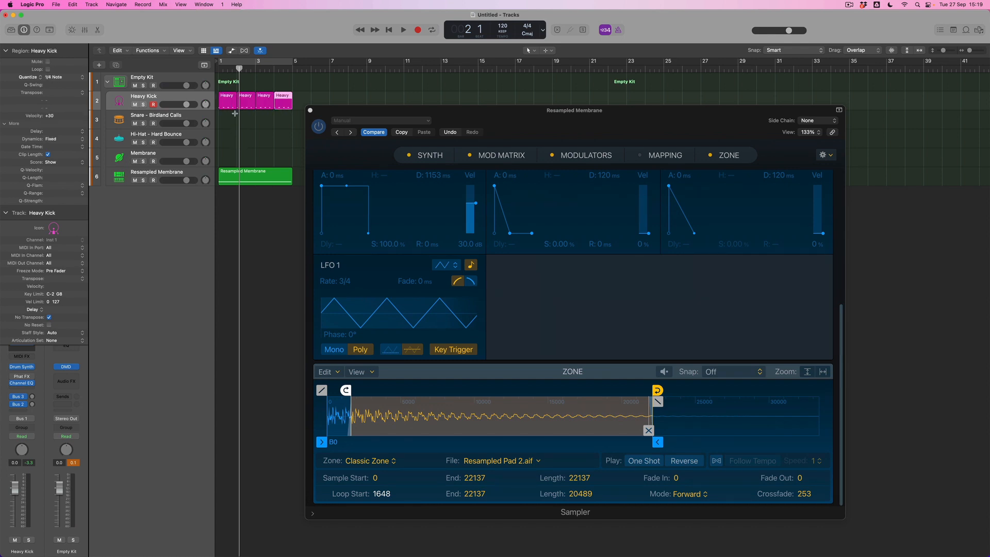
Turn on cycling from bar 1 to bar 5, play the kick and Resampled Membrane parts together, and stop playback.
left_click(229, 61)
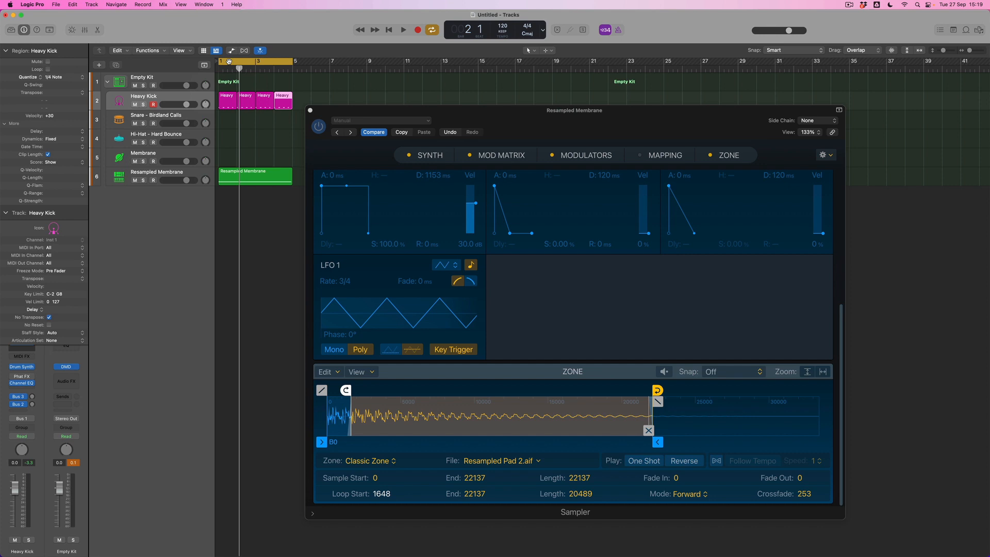
key("space")
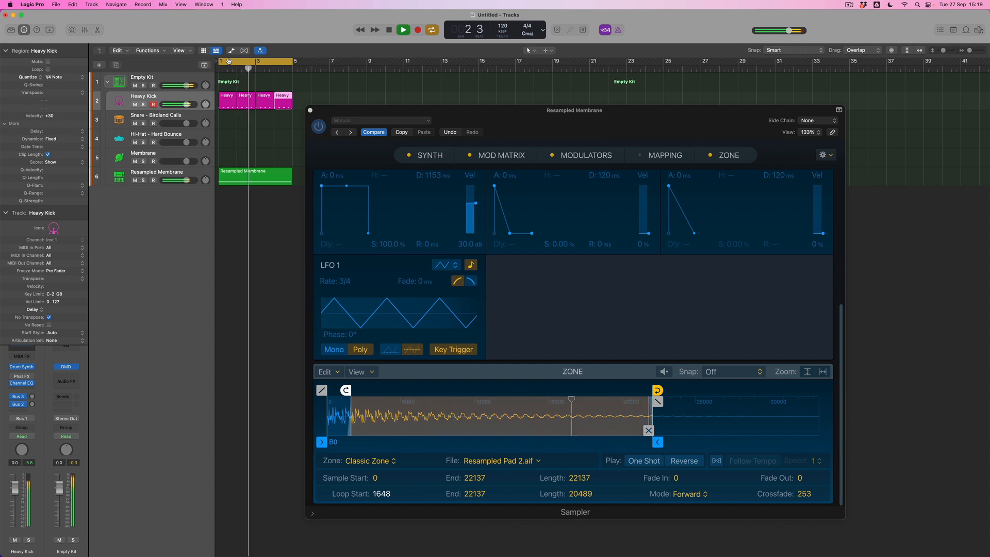
key("space")
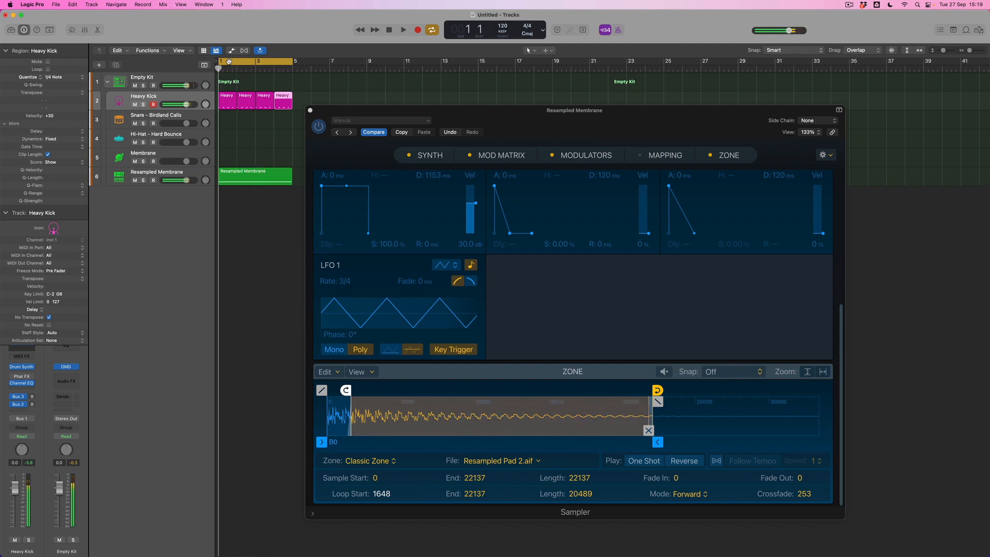